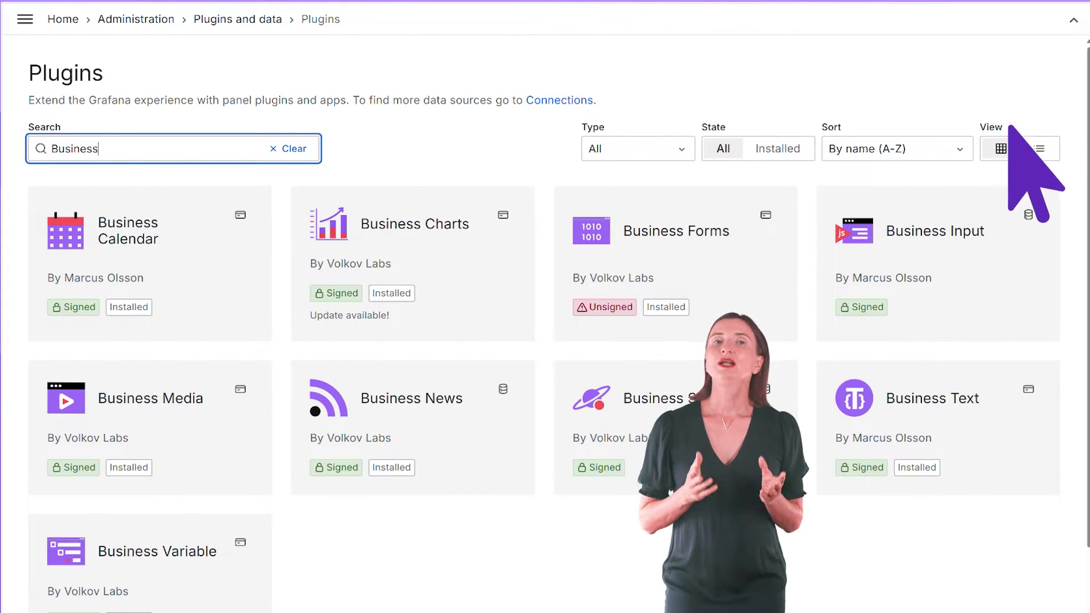
# - Install the Business Input plugin, add it as a tested data source, and start a new dashboard panel with it
pyautogui.click(951, 264)
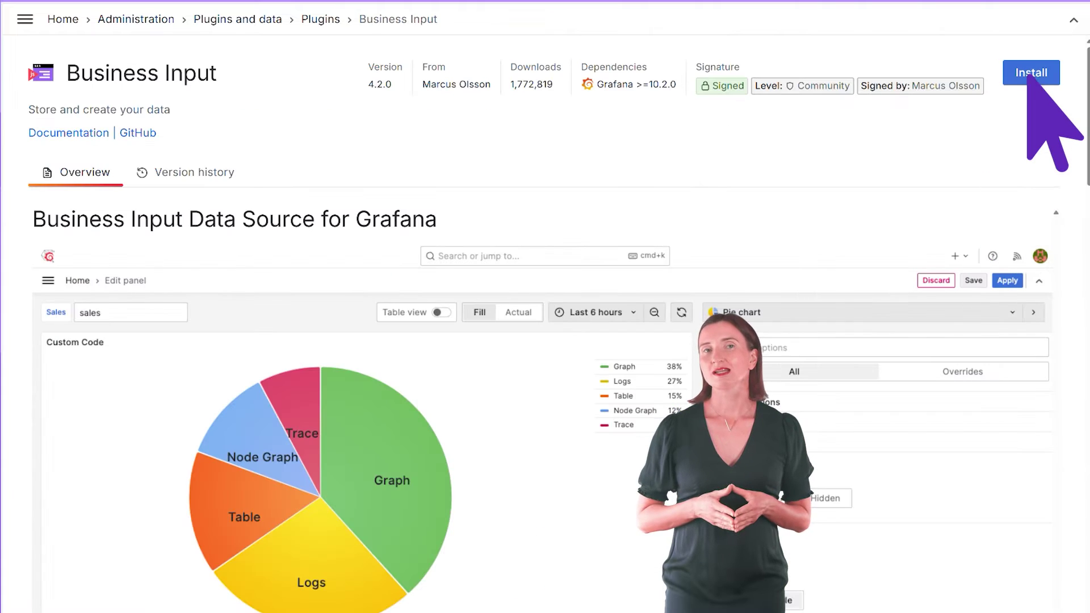
pyautogui.click(1031, 73)
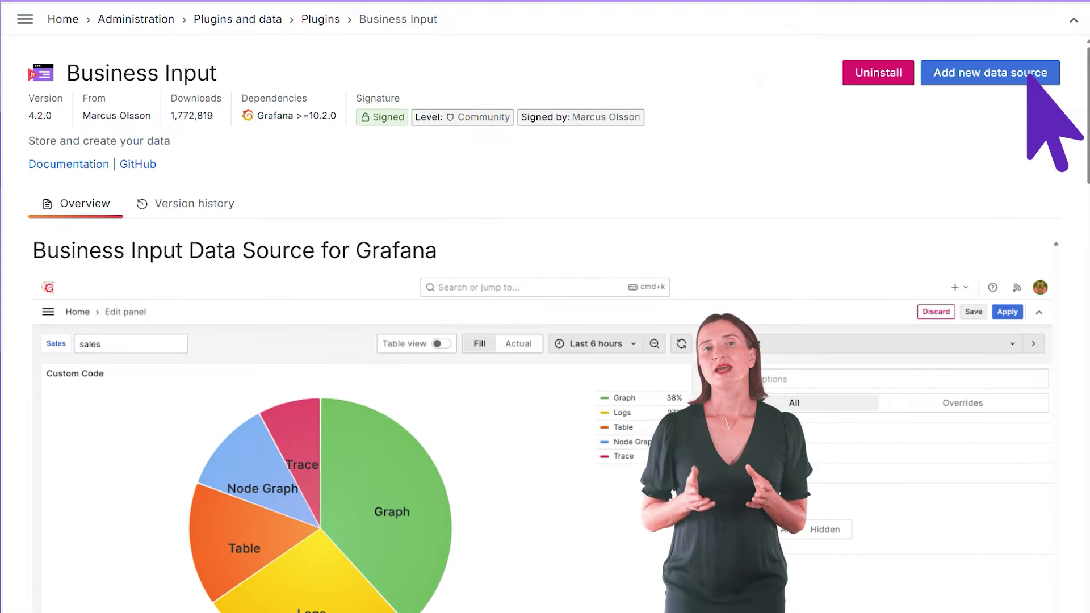
pyautogui.click(1028, 76)
pyautogui.write('Business Input')
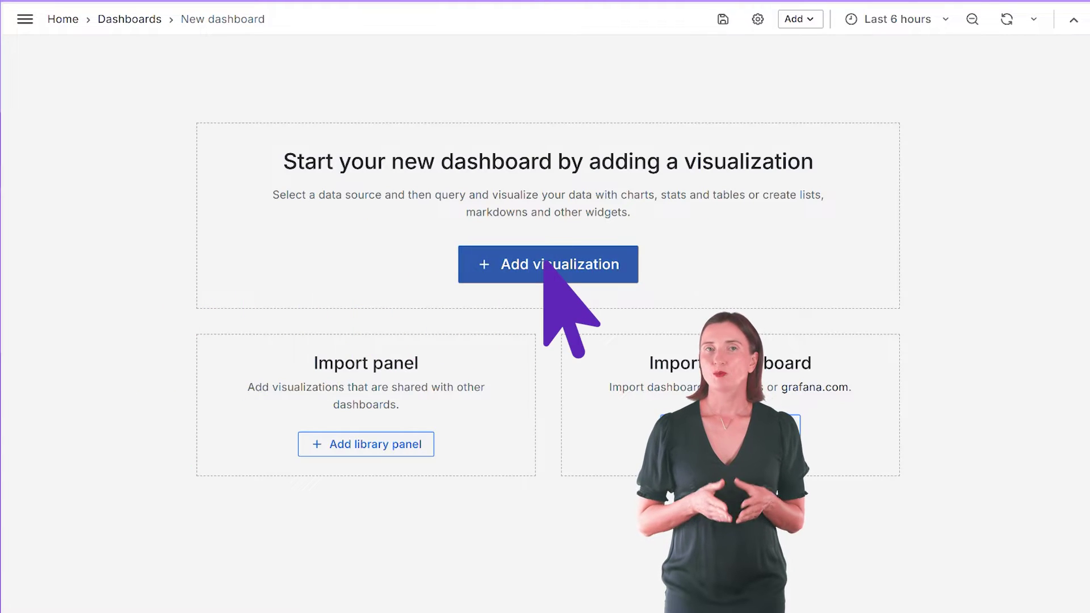
pyautogui.click(544, 263)
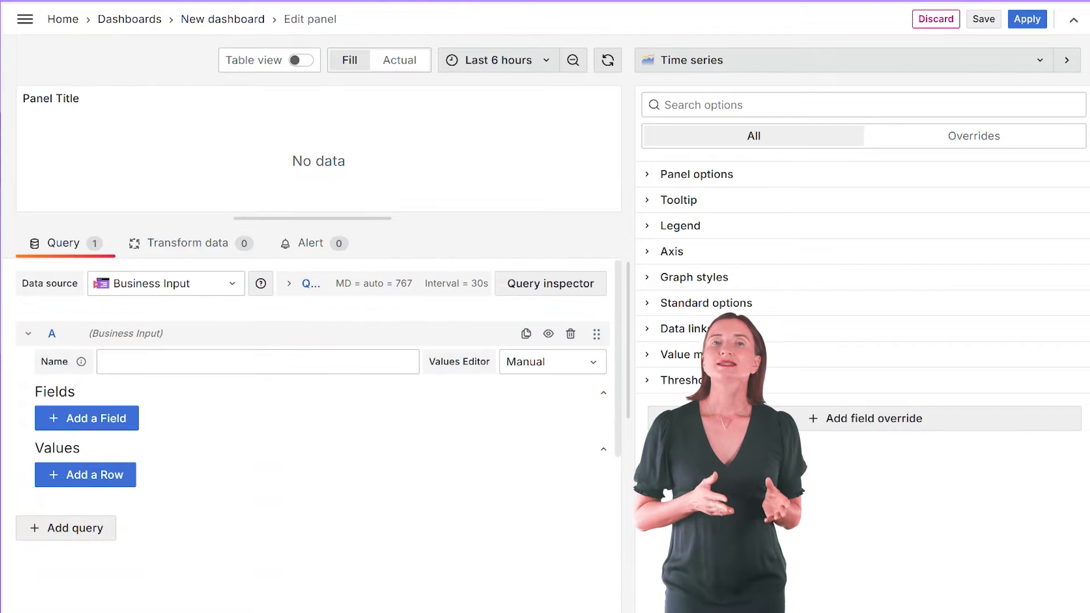
# - Add two String fields named Speed and Direction to query A
pyautogui.click(87, 418)
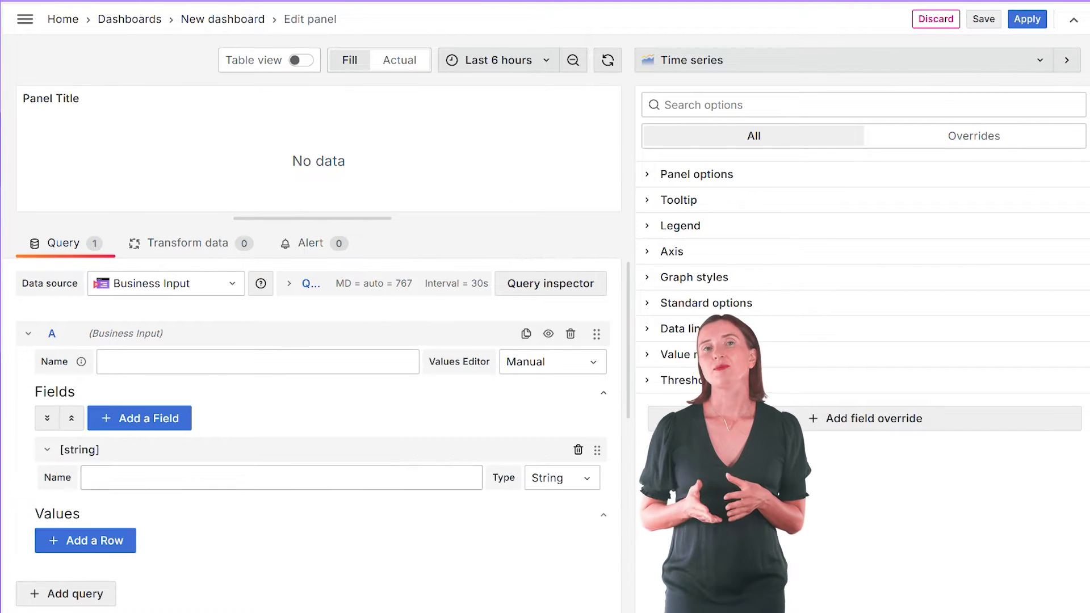
pyautogui.click(87, 477)
pyautogui.write('Speed')
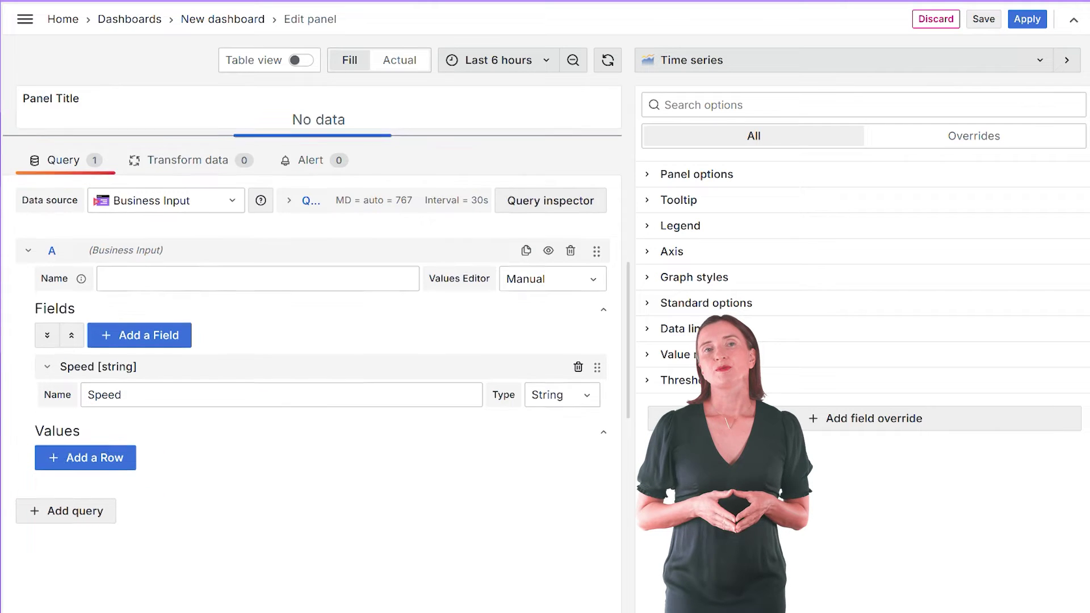
pyautogui.click(562, 394)
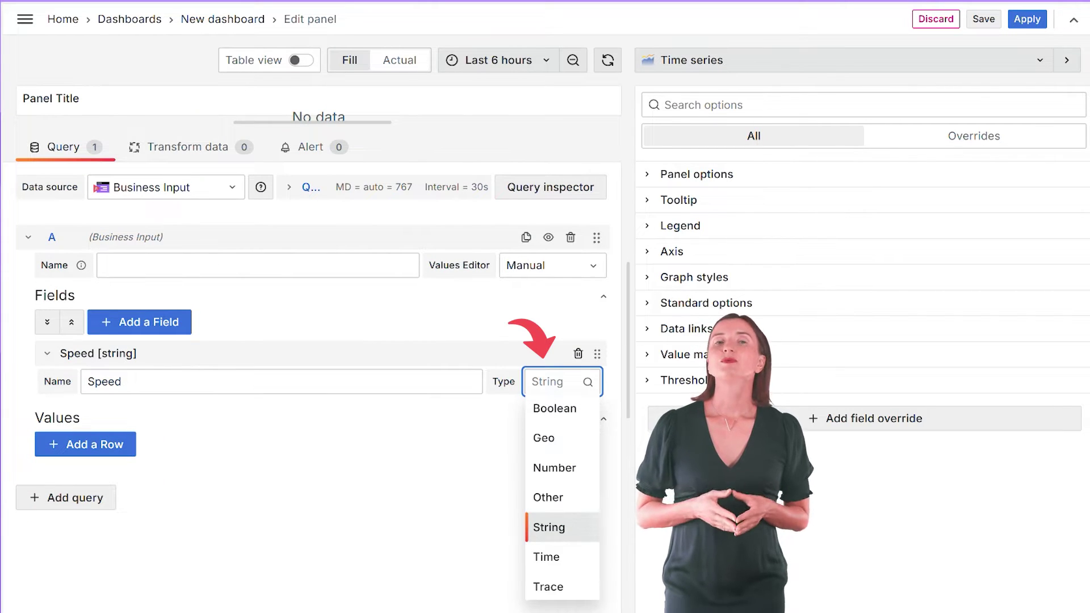
pyautogui.click(548, 527)
pyautogui.click(139, 321)
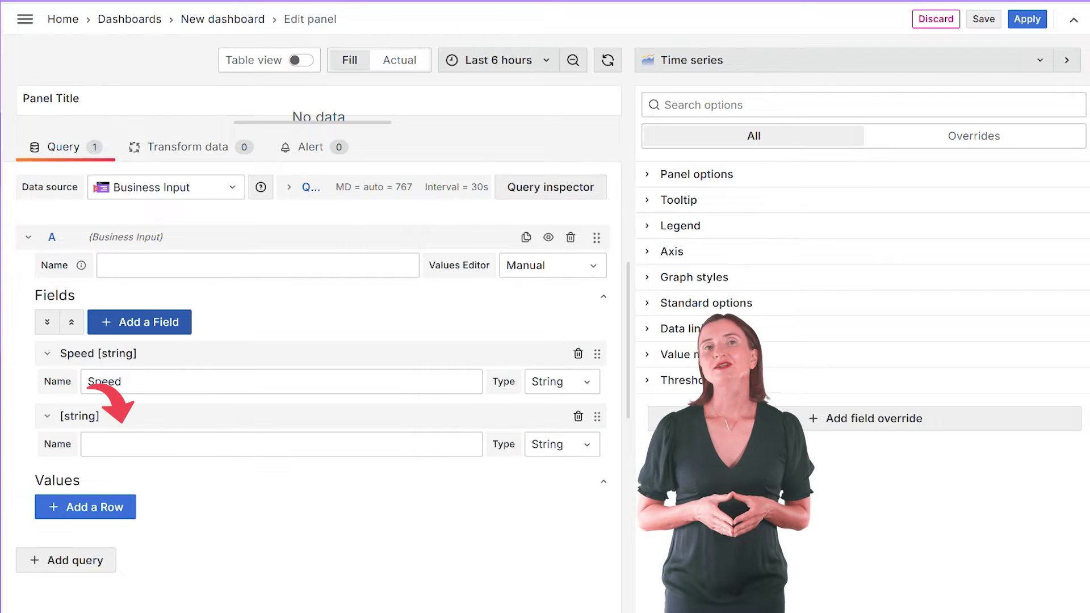
pyautogui.click(281, 444)
pyautogui.write('Direction')
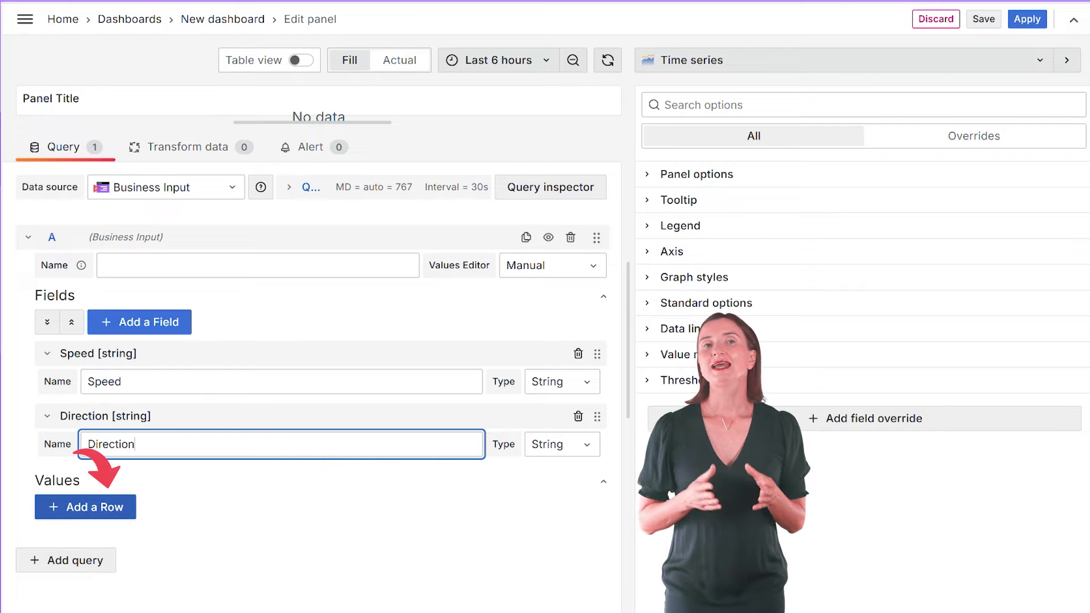
# - Add value rows 45/North and 95/South, then show the query data as a table
pyautogui.click(85, 507)
pyautogui.scroll(-1, 318, 386)
pyautogui.click(187, 553)
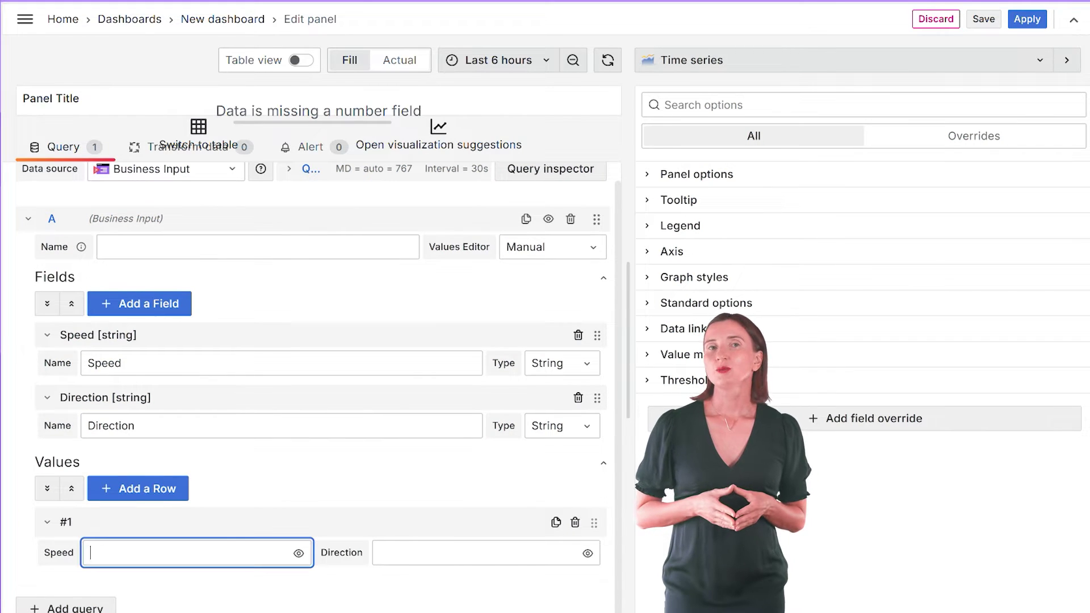
pyautogui.write('45')
pyautogui.click(482, 553)
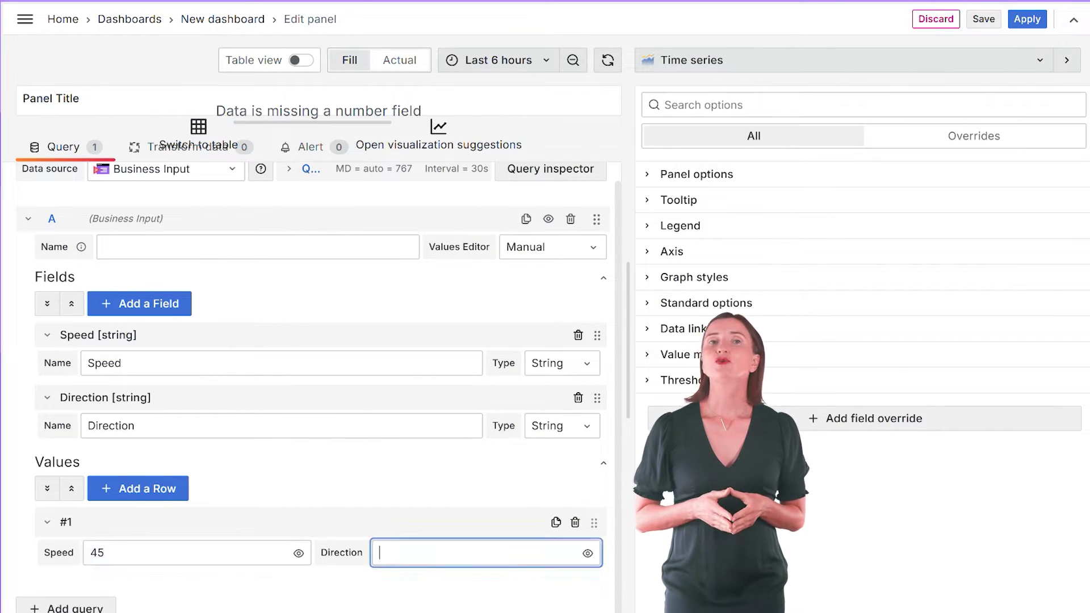
pyautogui.write('North')
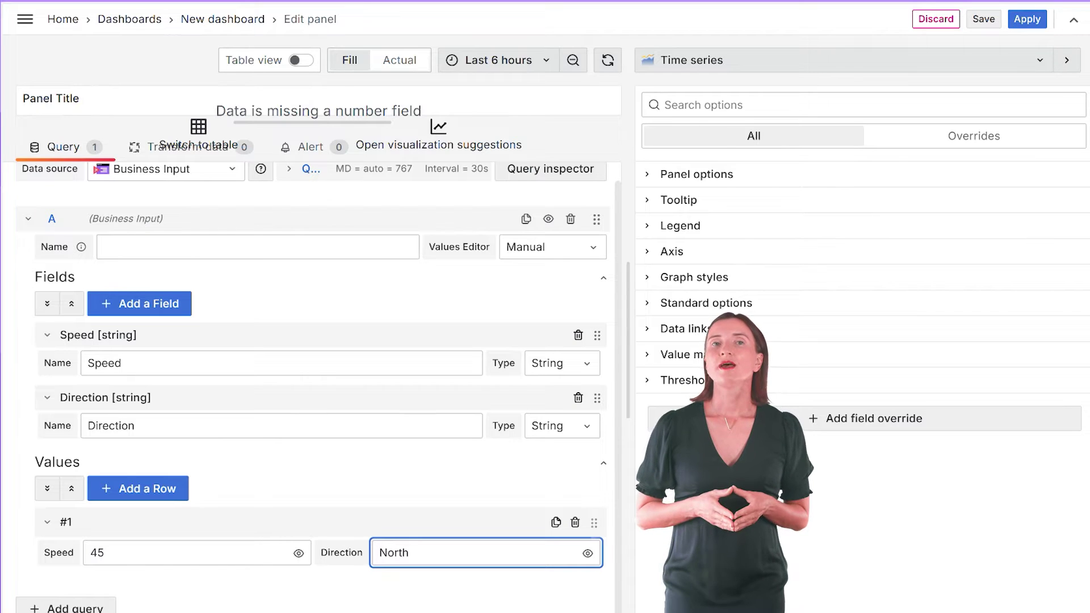
pyautogui.click(138, 488)
pyautogui.scroll(-2, 318, 397)
pyautogui.click(187, 553)
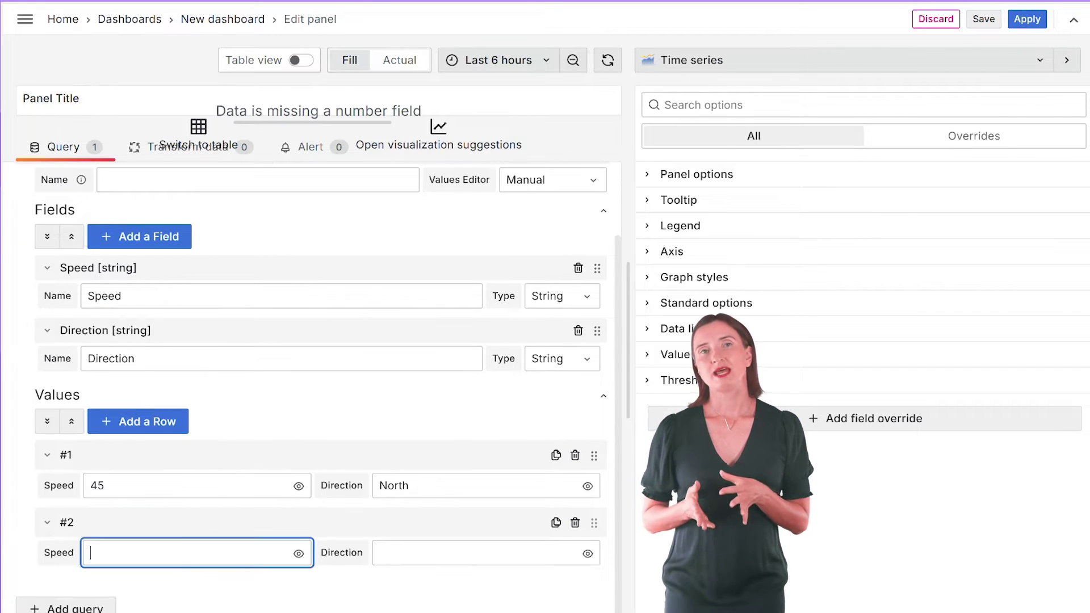
pyautogui.write('95')
pyautogui.click(482, 553)
pyautogui.write('South')
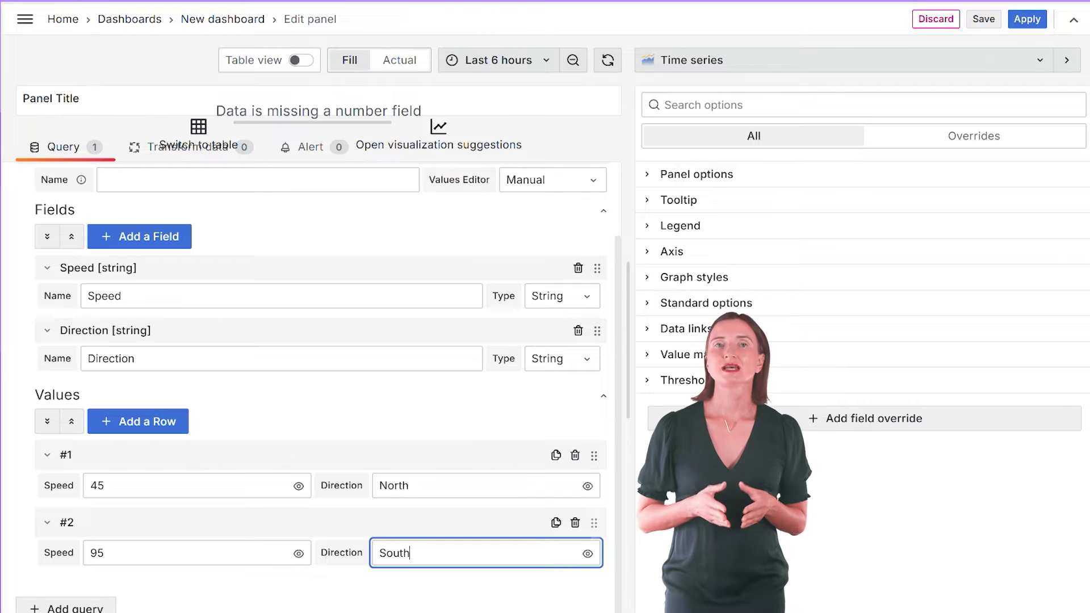
pyautogui.moveTo(312, 122); pyautogui.dragTo(312, 377)
pyautogui.click(301, 60)
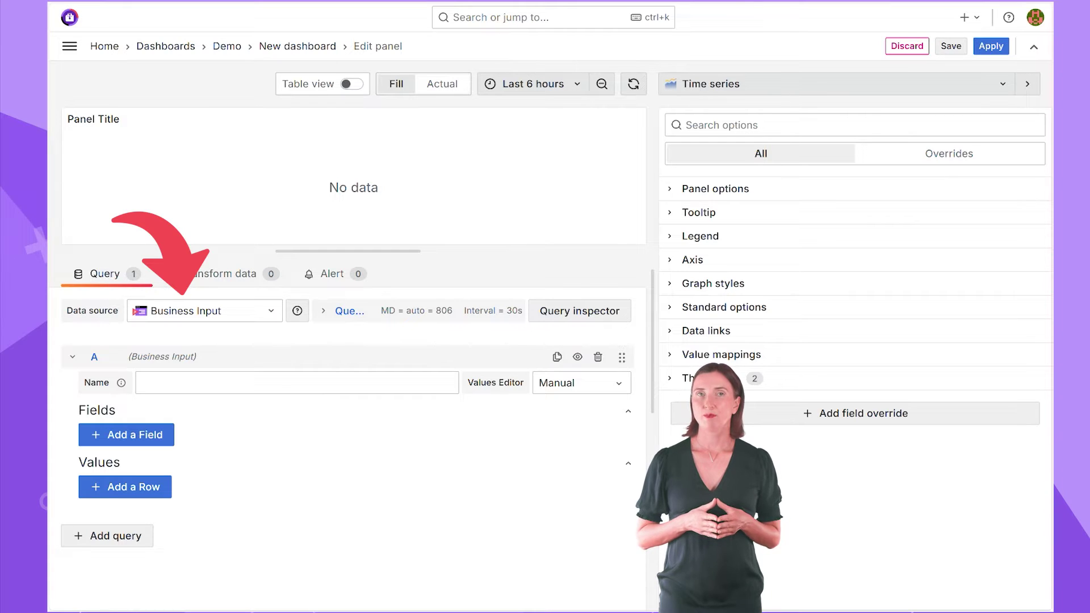
# - Add a field 'image-in-baase64' and paste a Base64 image string into its row #1 value
pyautogui.click(126, 435)
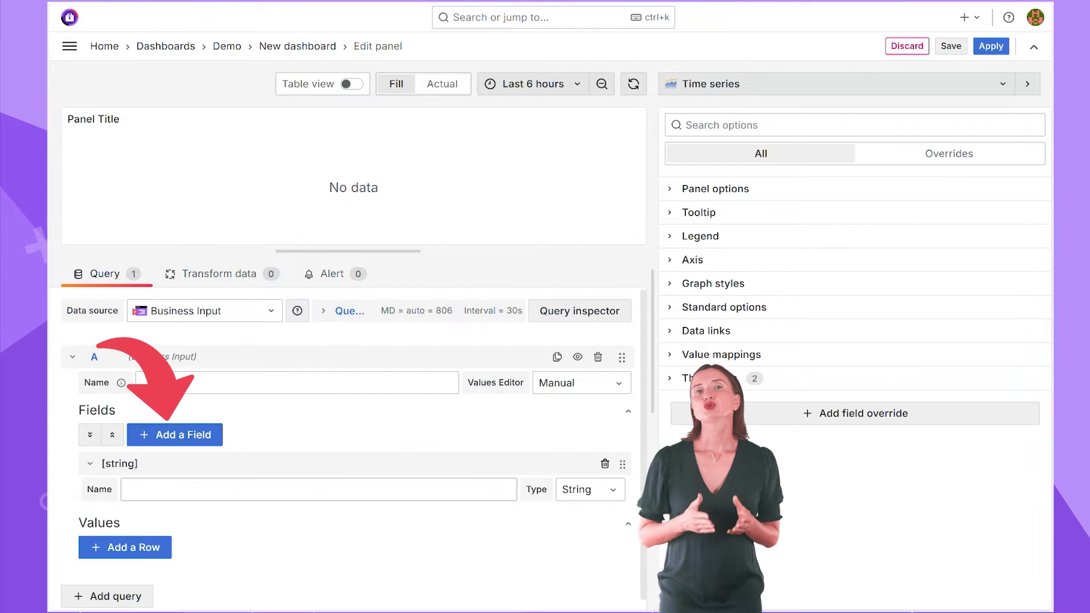
pyautogui.write('image-in-baase64')
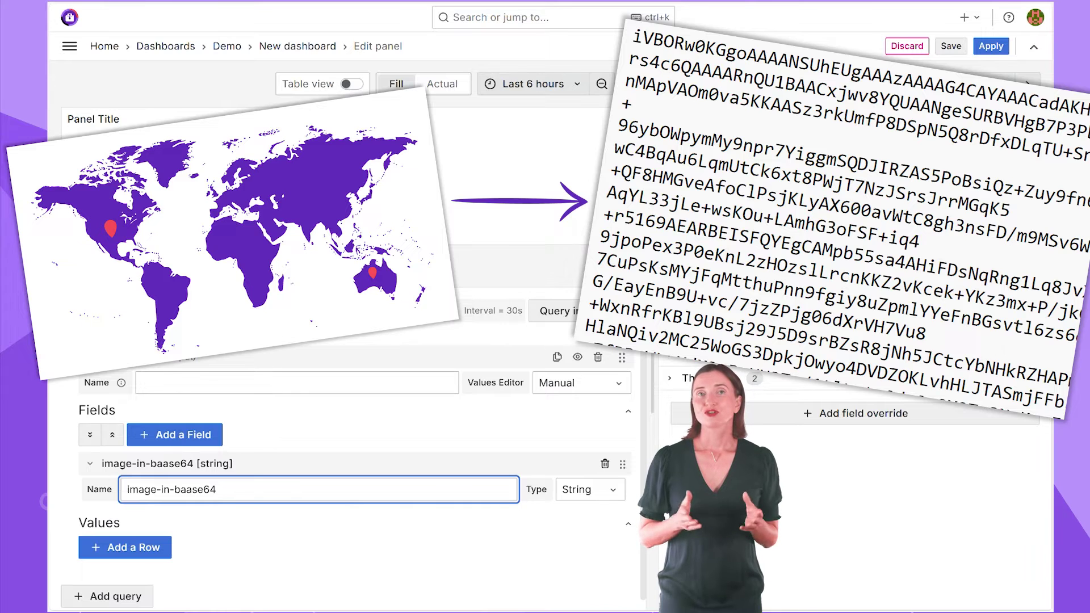
pyautogui.click(125, 547)
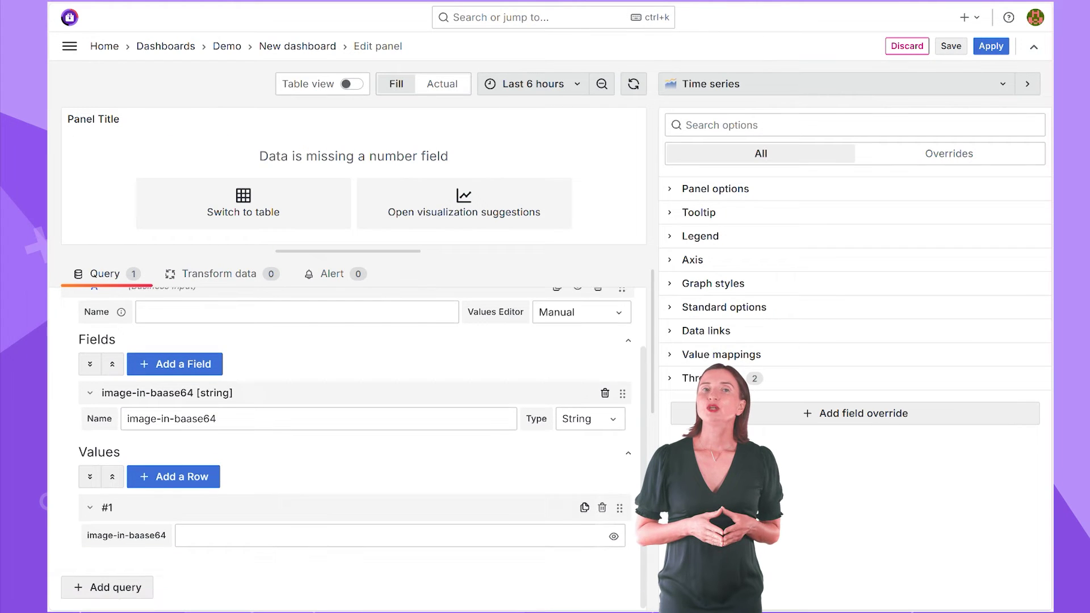
pyautogui.click(398, 535)
pyautogui.hotkey('ctrl', 'v')
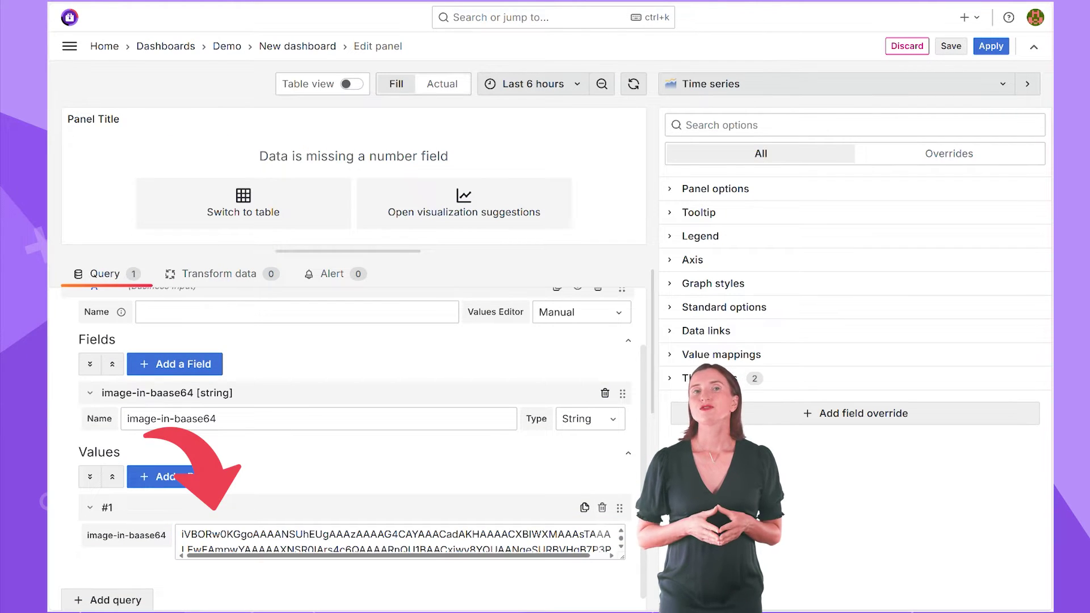
# - Switch the panel to Business Media with media type Image and media field A:image-in-baase64
pyautogui.click(835, 83)
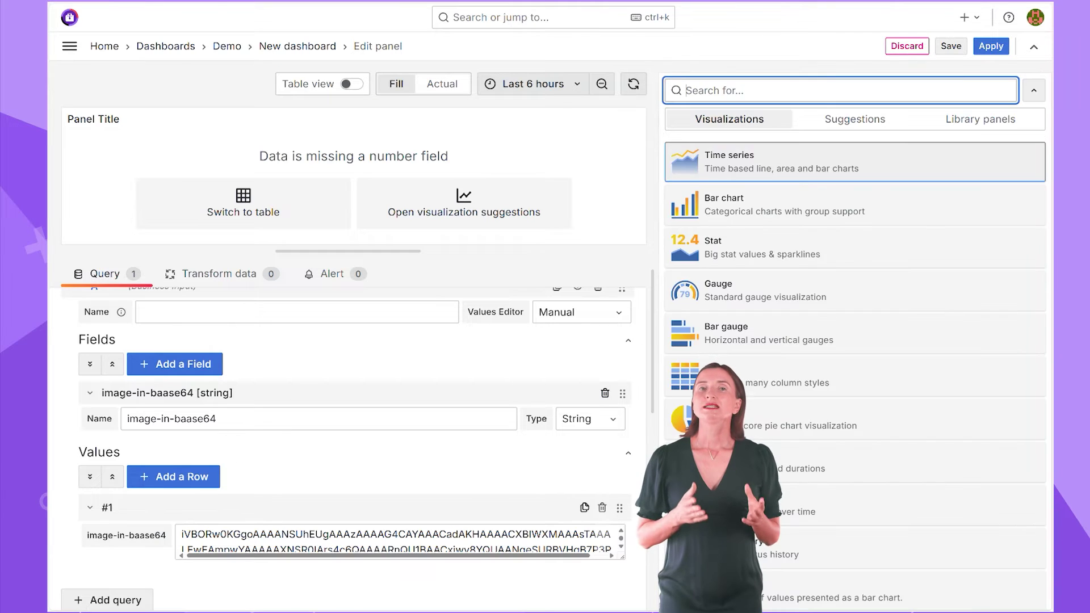
pyautogui.write('business')
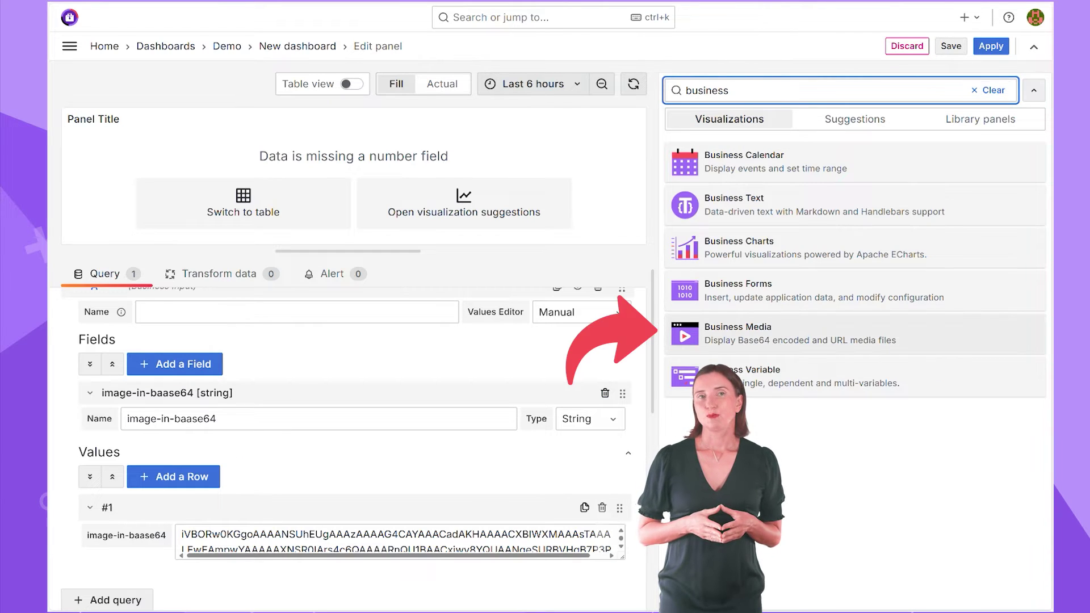
pyautogui.click(794, 333)
pyautogui.click(783, 296)
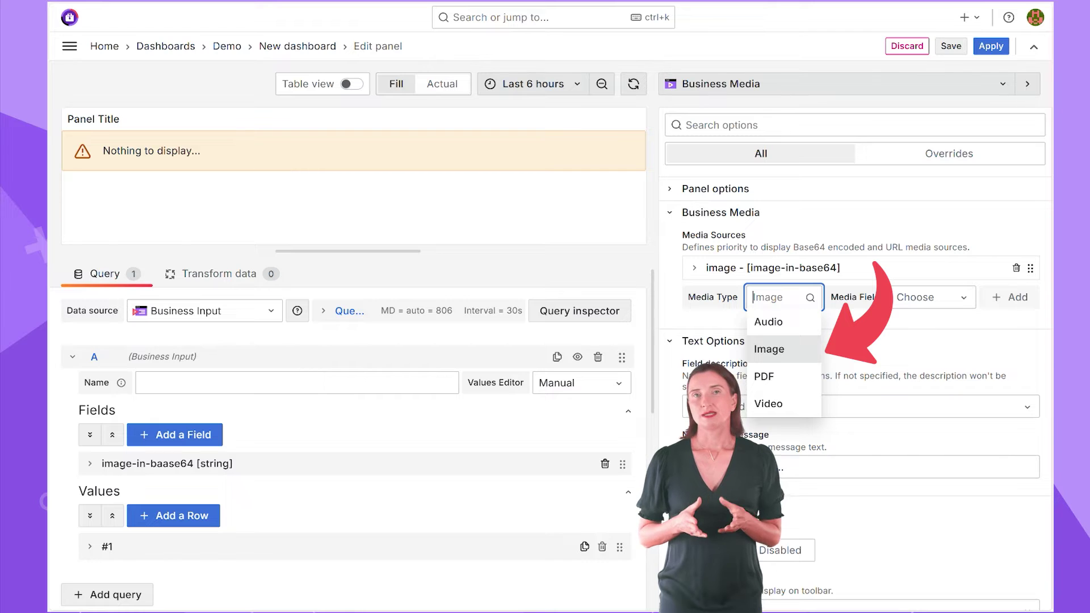
pyautogui.click(769, 348)
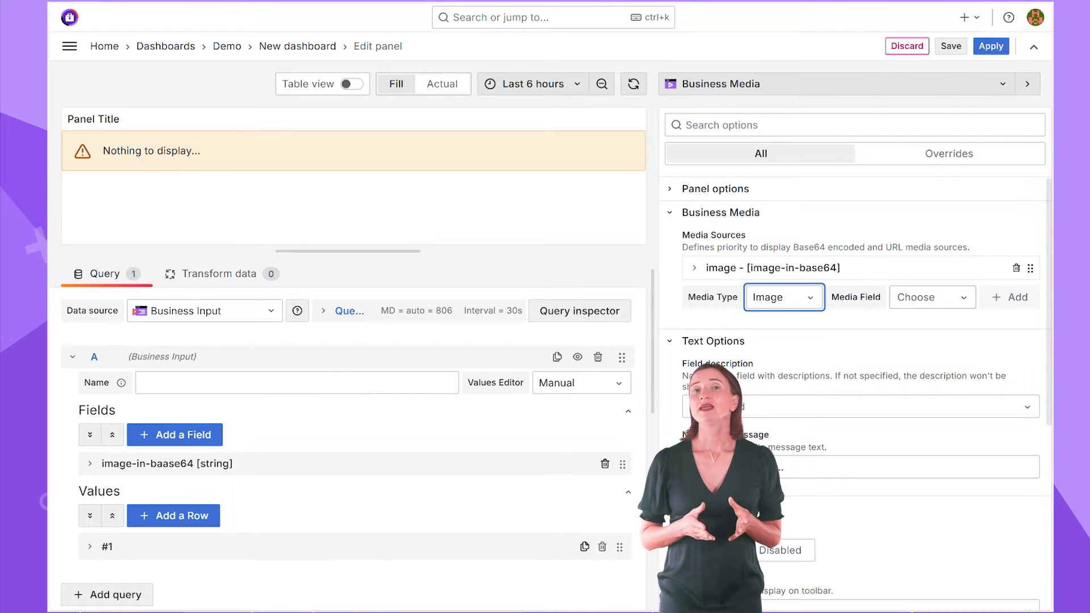
pyautogui.click(926, 297)
pyautogui.click(948, 321)
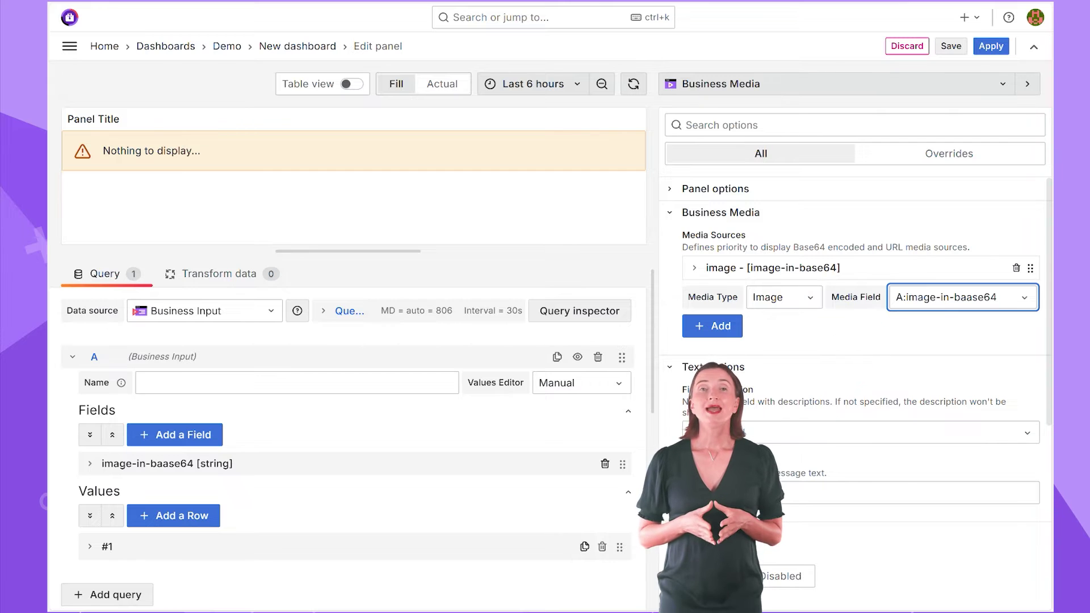
pyautogui.click(711, 326)
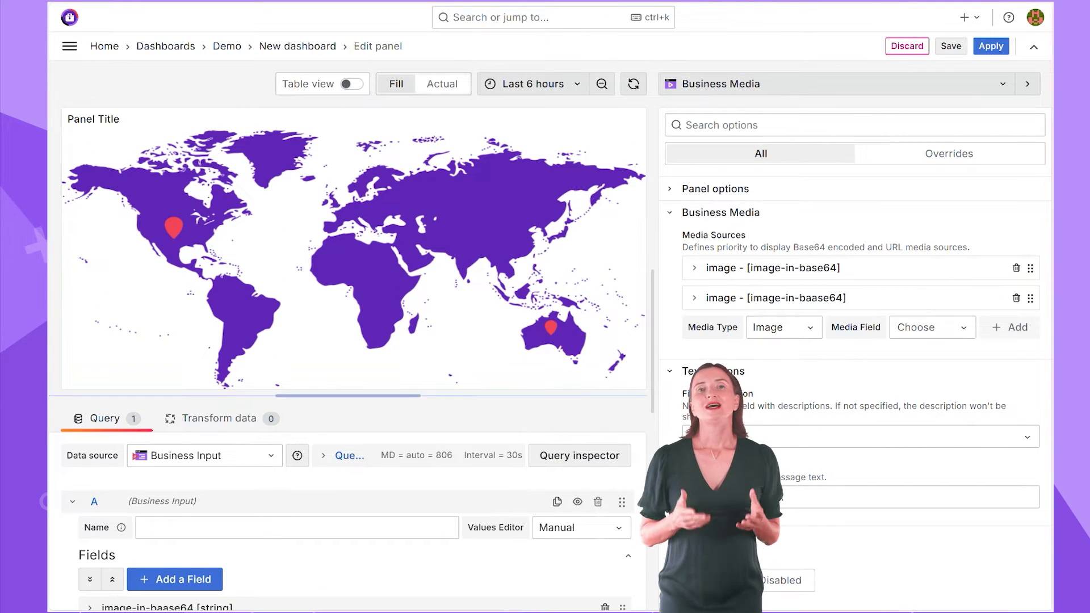
# - Replace row #1's Base64 value with a pasted SVG image URL
pyautogui.moveTo(348, 395); pyautogui.dragTo(348, 234)
pyautogui.click(90, 530)
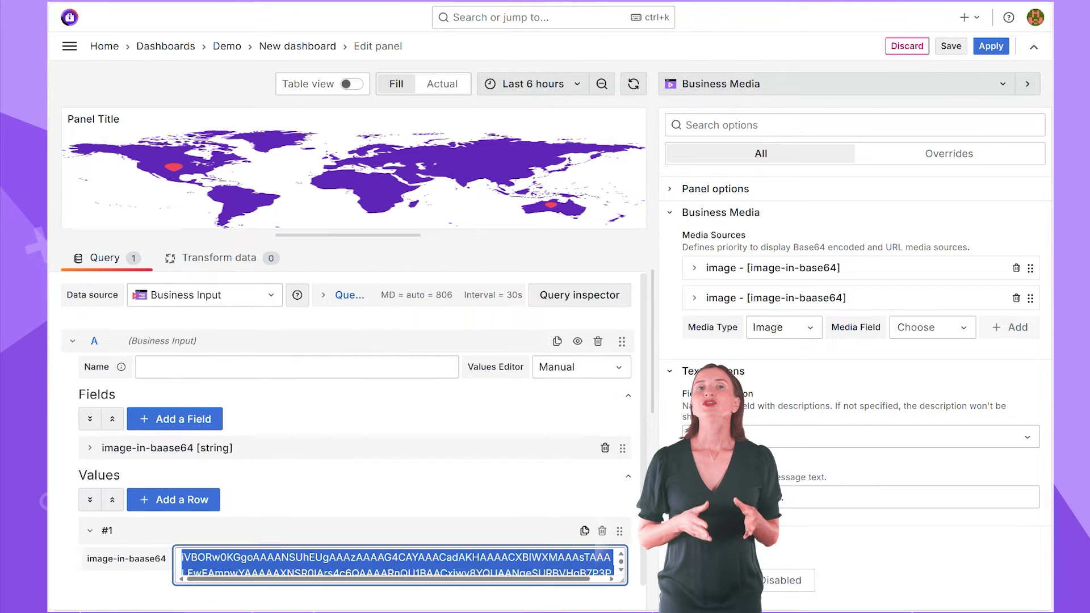
pyautogui.write('https://volkovlabs.io/img/index/main.svg')
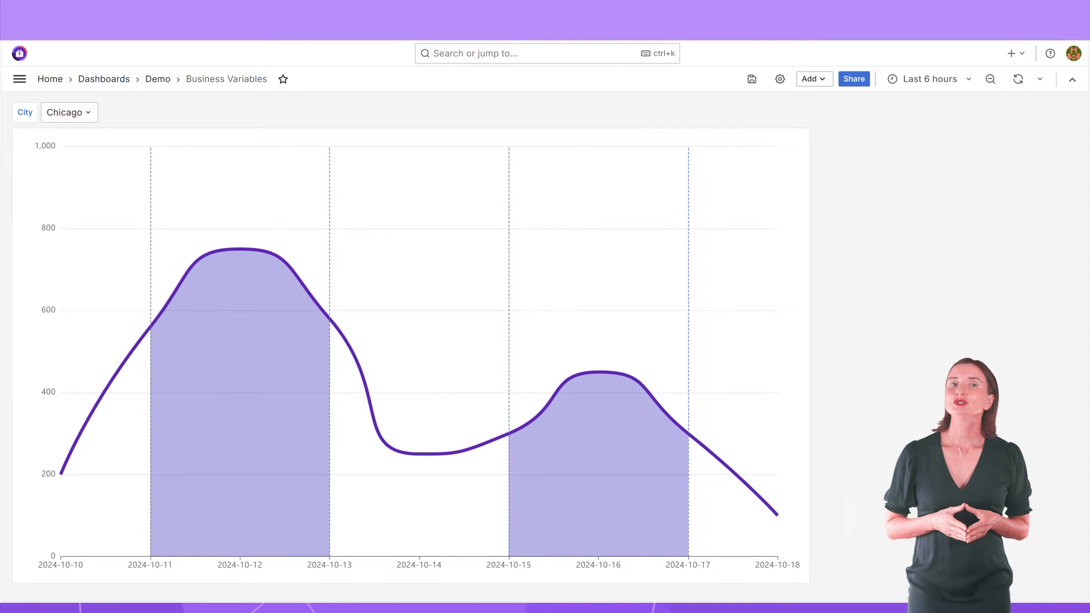
# - Open the City variable dropdown on the Business Variables dashboard to see its values
pyautogui.click(69, 111)
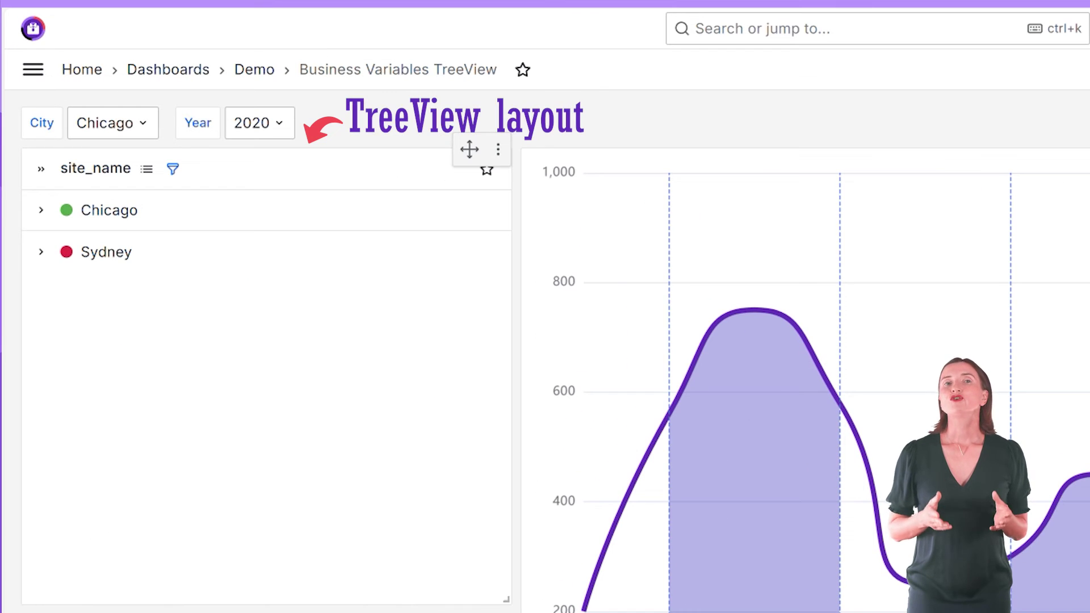
# - Expand Chicago, Sydney, and Districts N, M and A in the TreeView to list their sites
pyautogui.click(41, 210)
pyautogui.click(41, 334)
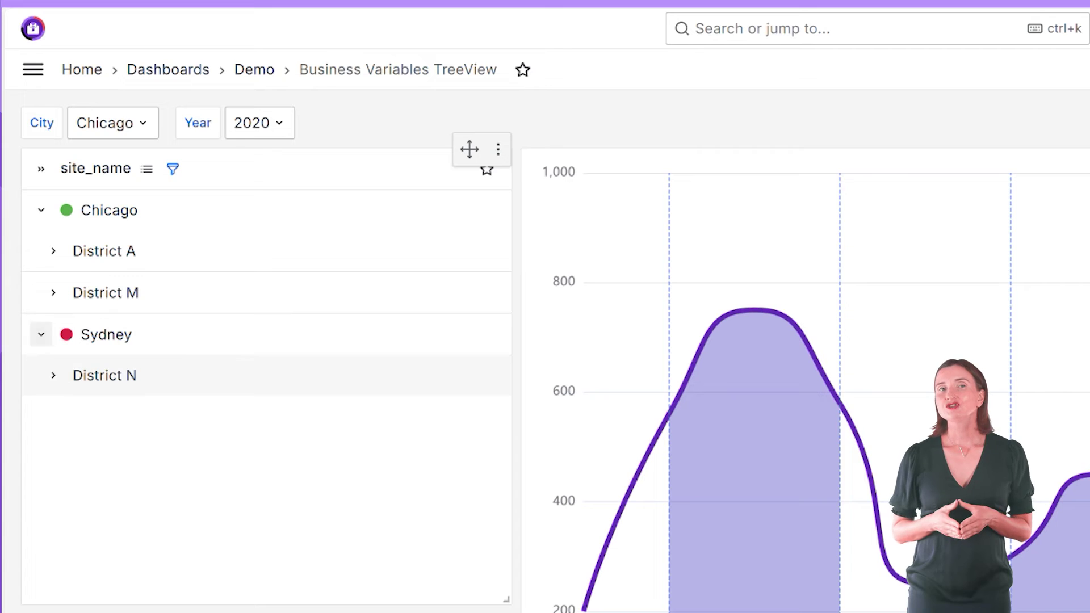
pyautogui.click(53, 375)
pyautogui.click(54, 292)
pyautogui.click(54, 251)
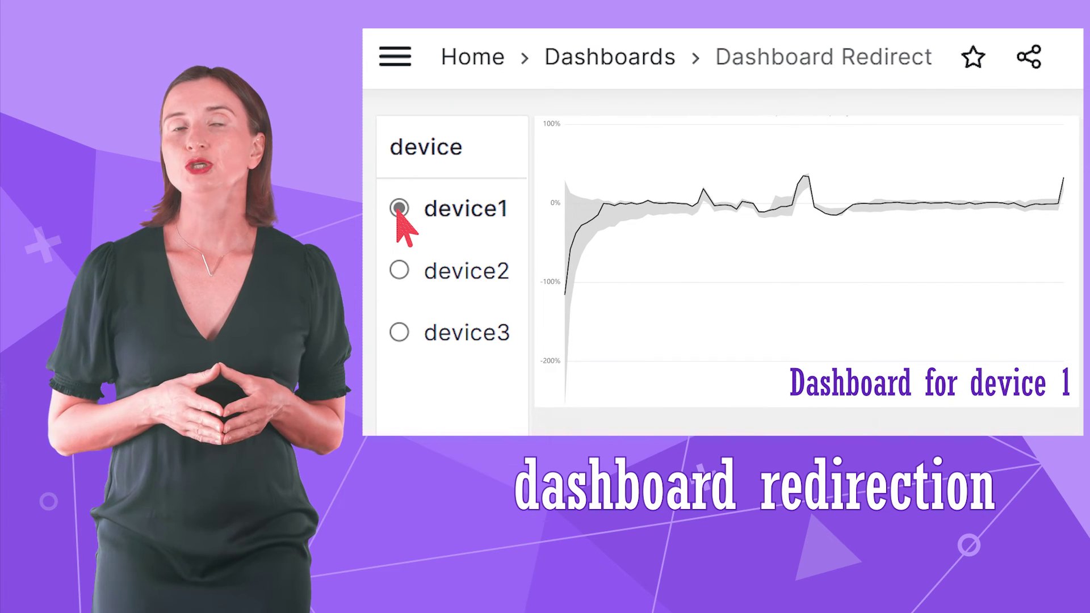
# - Toggle the device selection between device2 and device1 twice, ending on device1
pyautogui.click(400, 271)
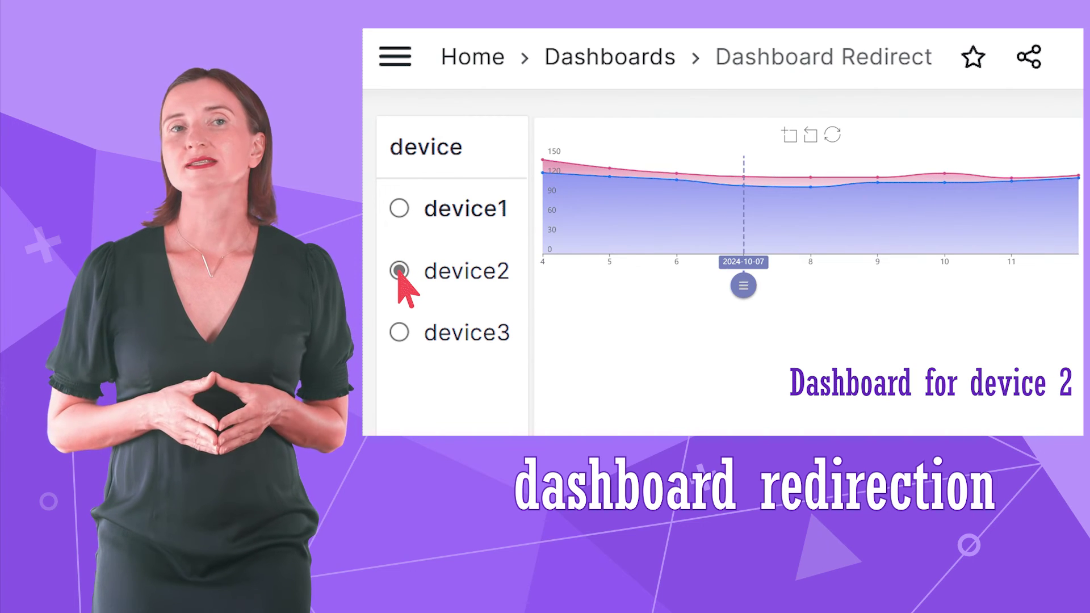
pyautogui.click(399, 208)
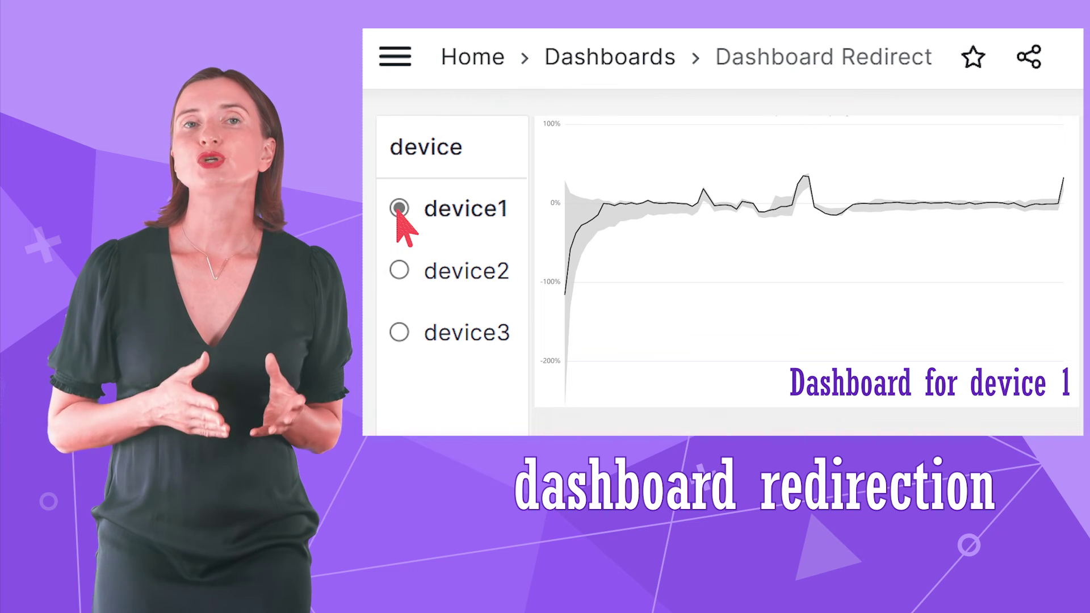
pyautogui.click(399, 271)
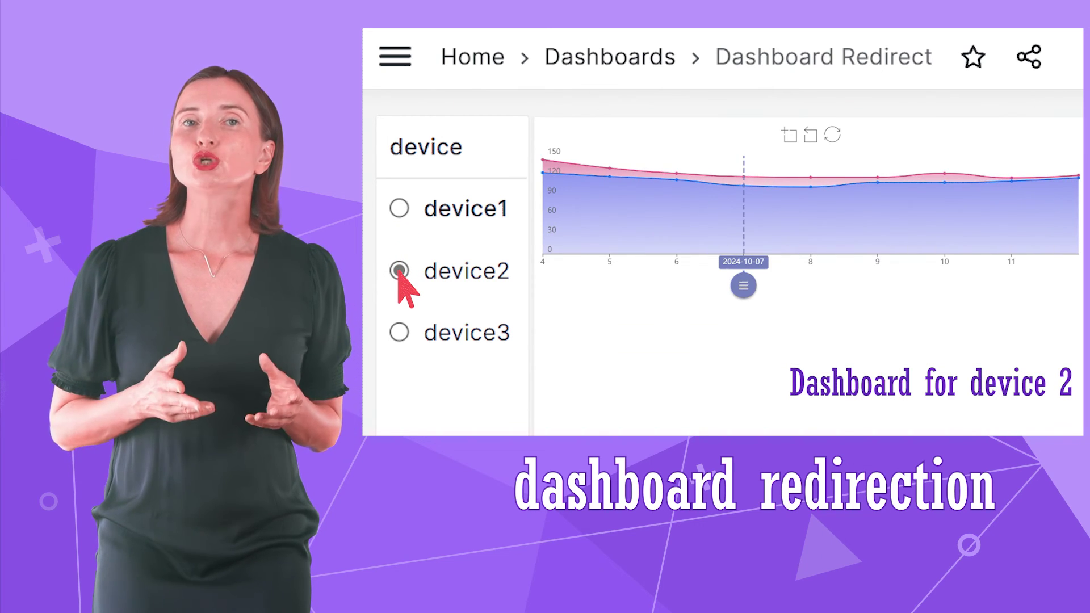
pyautogui.click(399, 208)
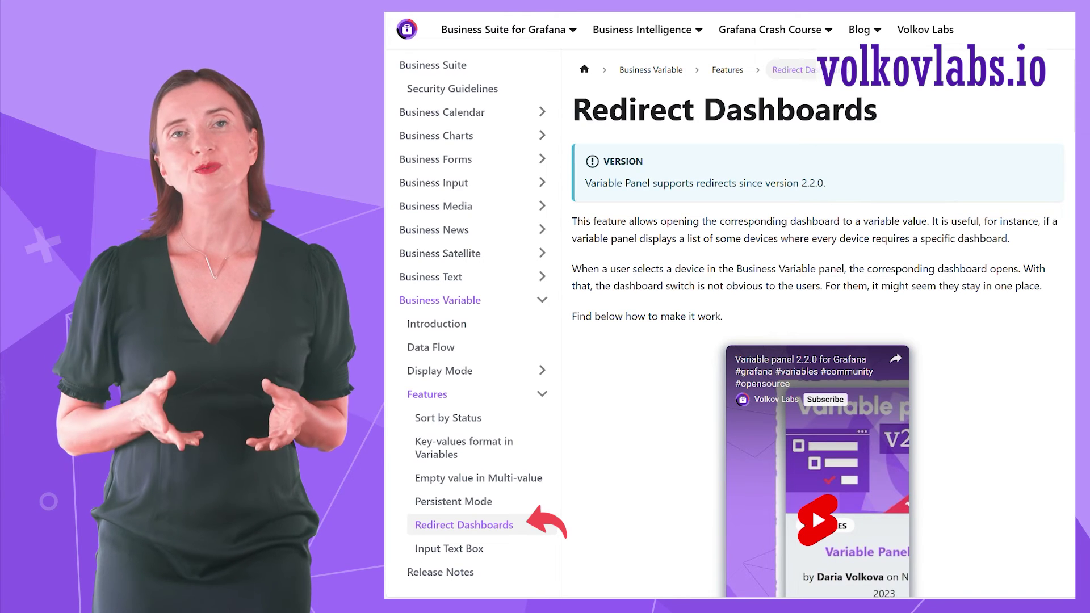
# - Scroll the Redirect Dashboards docs down to the Dashboards and Variable panel sections
pyautogui.scroll(-9, 817, 306)
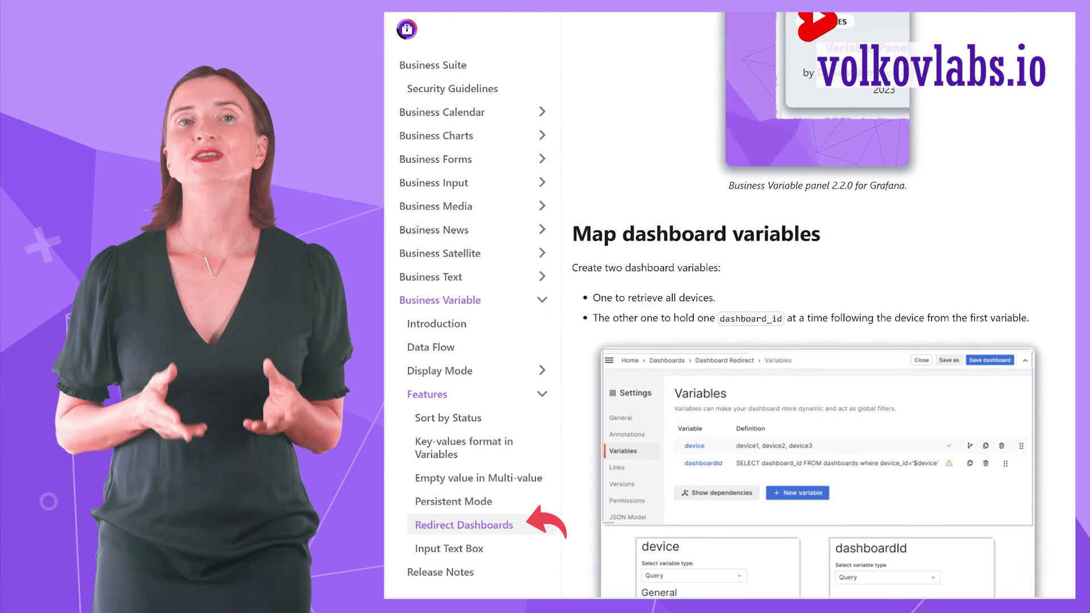
pyautogui.scroll(-5, 817, 307)
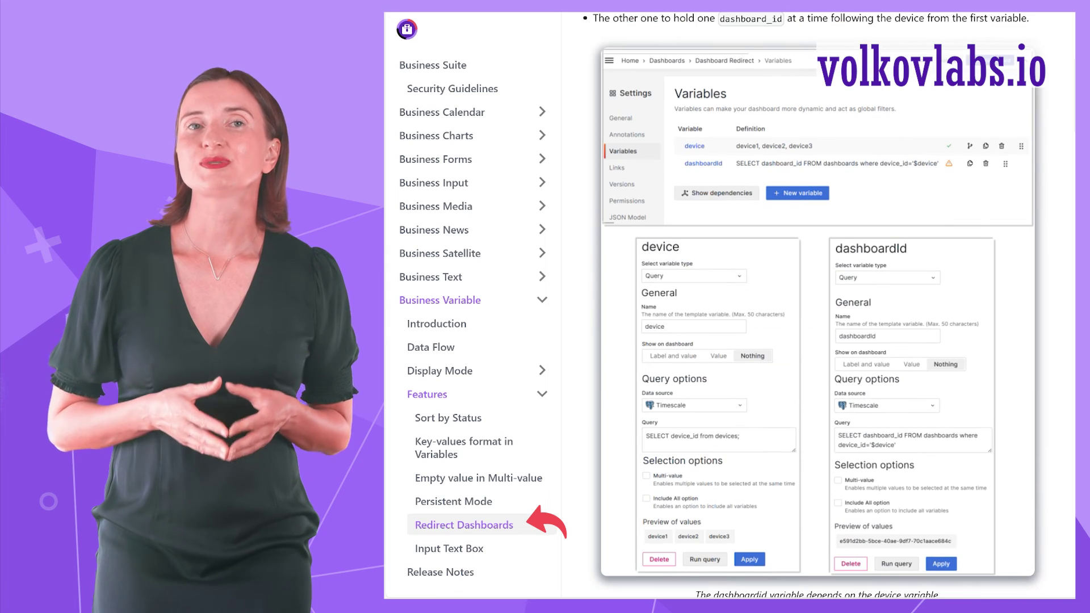
pyautogui.scroll(-8, 817, 306)
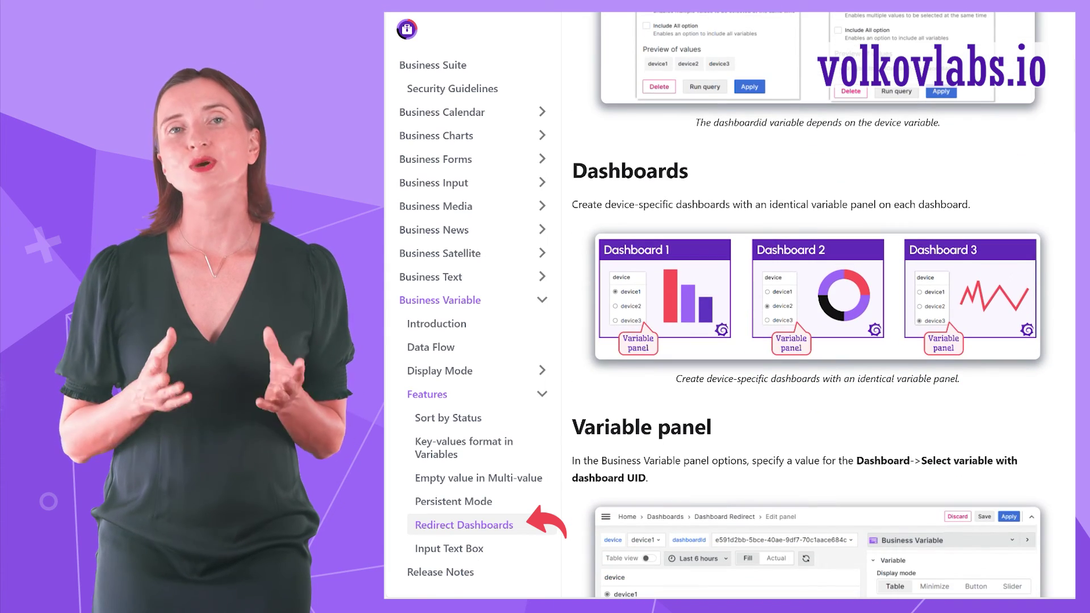